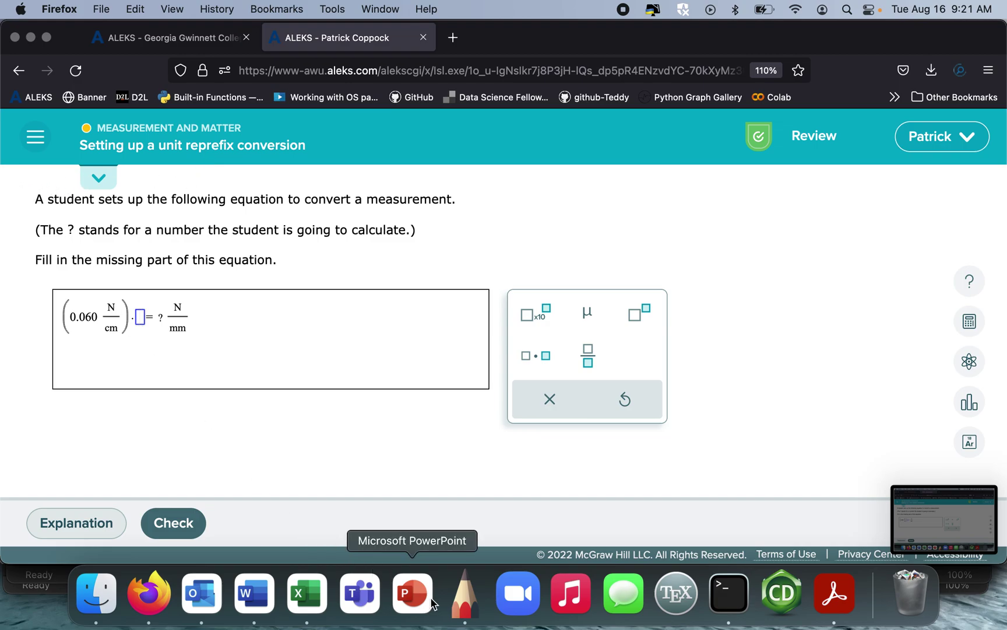
# - Bring the SketchBook canvas showing the 0.060 N/cm to N/mm problem to the front
pyautogui.click(462, 605)
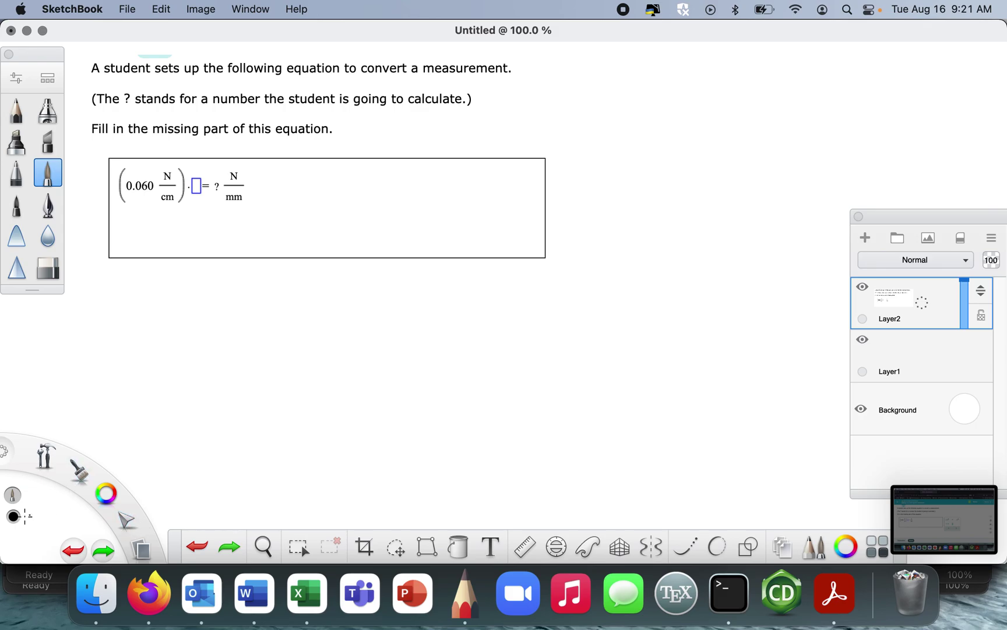
# - Circle the N/cm and N/mm fractions with a green brush, then reselect black
pyautogui.click(13, 516)
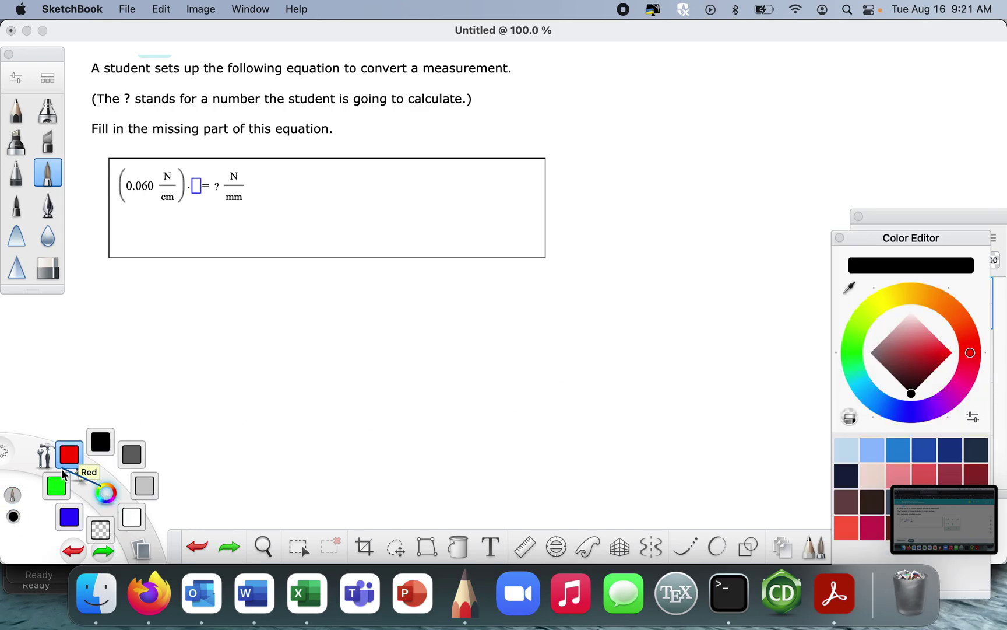
pyautogui.moveTo(106, 494); pyautogui.dragTo(54, 484)
pyautogui.click(839, 238)
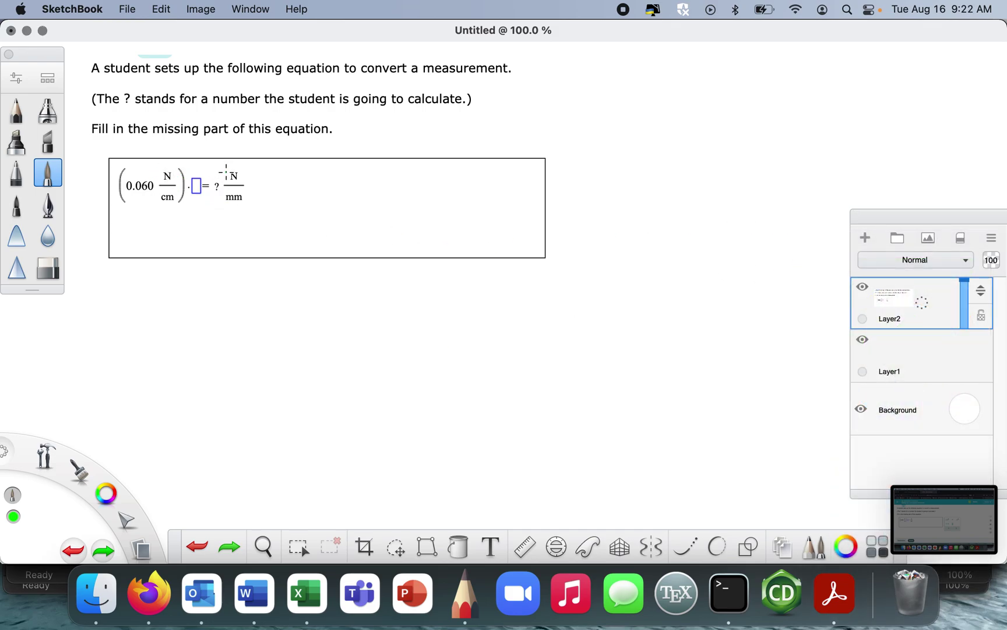
pyautogui.moveTo(226, 169); pyautogui.dragTo(223, 166)
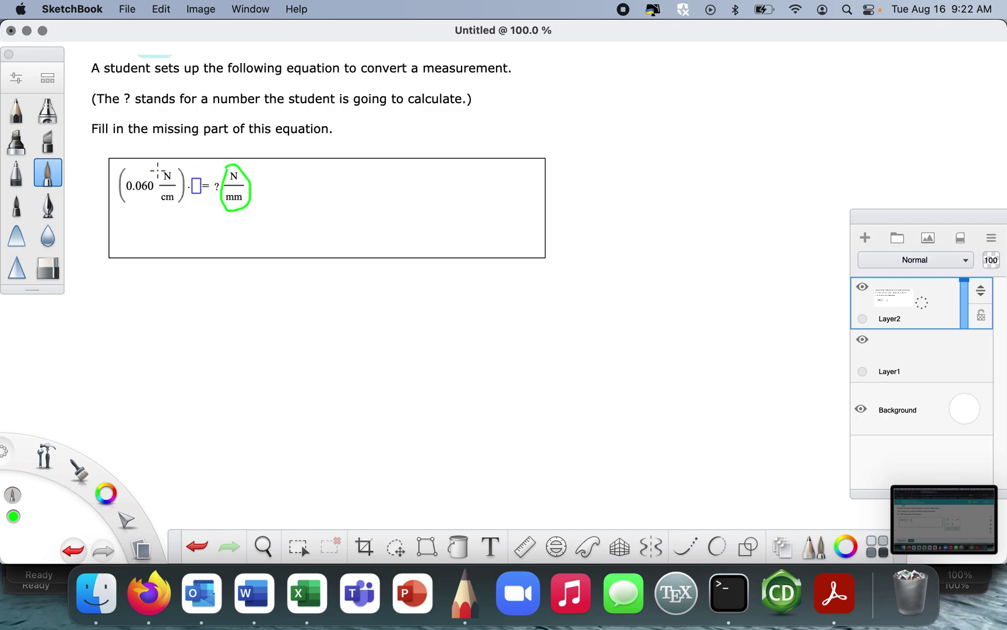
pyautogui.moveTo(159, 169)
pyautogui.mouseDown()
pyautogui.moveTo(170, 208)
pyautogui.moveTo(162, 166)
pyautogui.moveTo(196, 169)
pyautogui.moveTo(202, 160)
pyautogui.mouseUp()
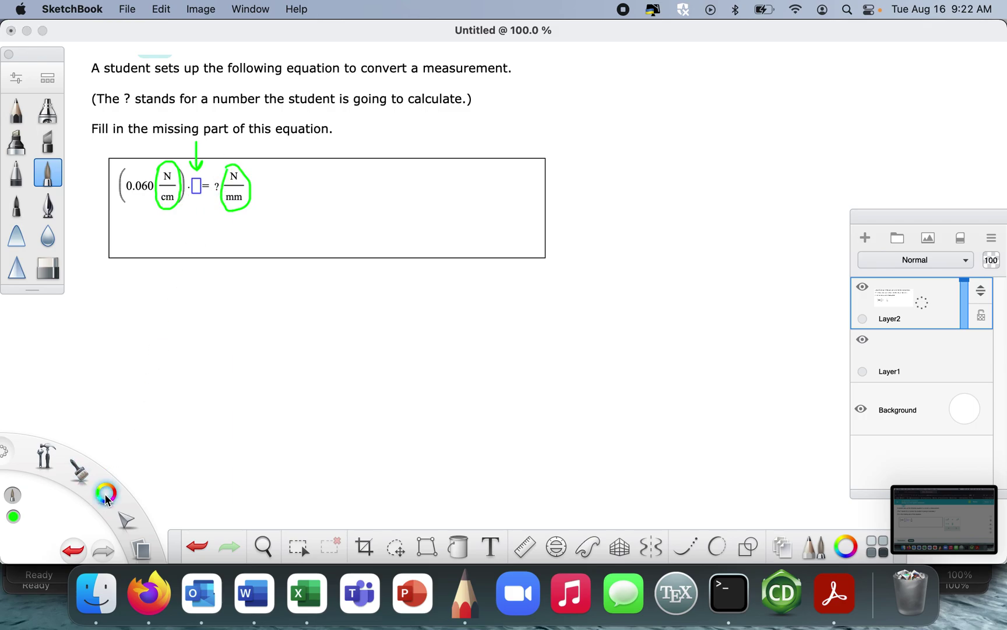
pyautogui.moveTo(104, 494); pyautogui.dragTo(103, 450)
# - Draw an equals sign with red N over mm after it and a long black bar before it
pyautogui.moveTo(555, 365); pyautogui.dragTo(570, 375)
pyautogui.moveTo(640, 351)
pyautogui.mouseDown()
pyautogui.moveTo(650, 362)
pyautogui.moveTo(650, 337)
pyautogui.moveTo(657, 370)
pyautogui.moveTo(630, 386)
pyautogui.moveTo(660, 394)
pyautogui.mouseUp()
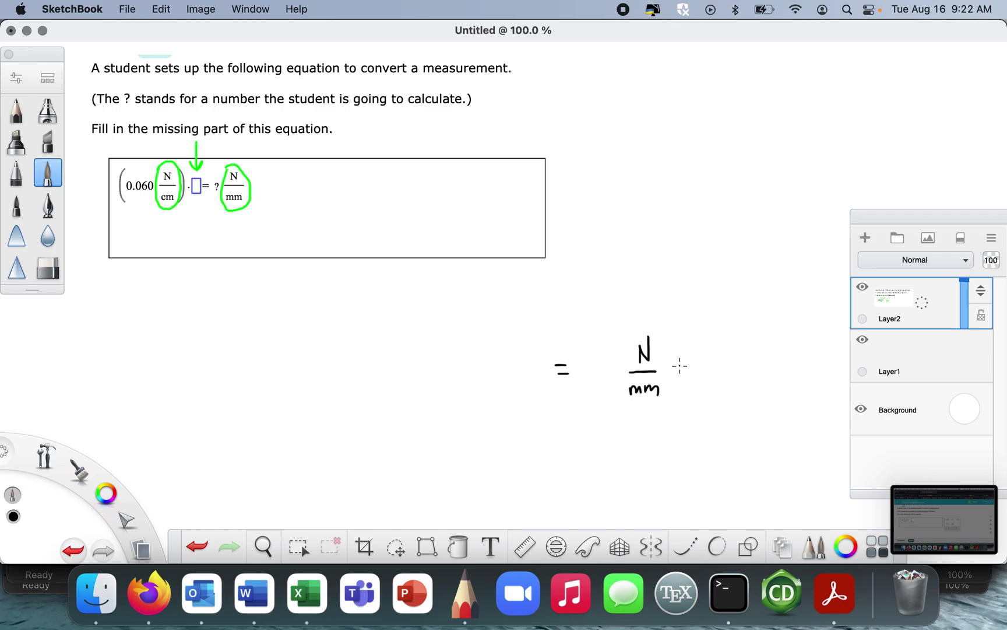
pyautogui.press('super+z')
pyautogui.press('super+z')
pyautogui.press('super+z')
pyautogui.press('super+z')
pyautogui.press('super+z')
pyautogui.press('super+z')
pyautogui.press('super+z')
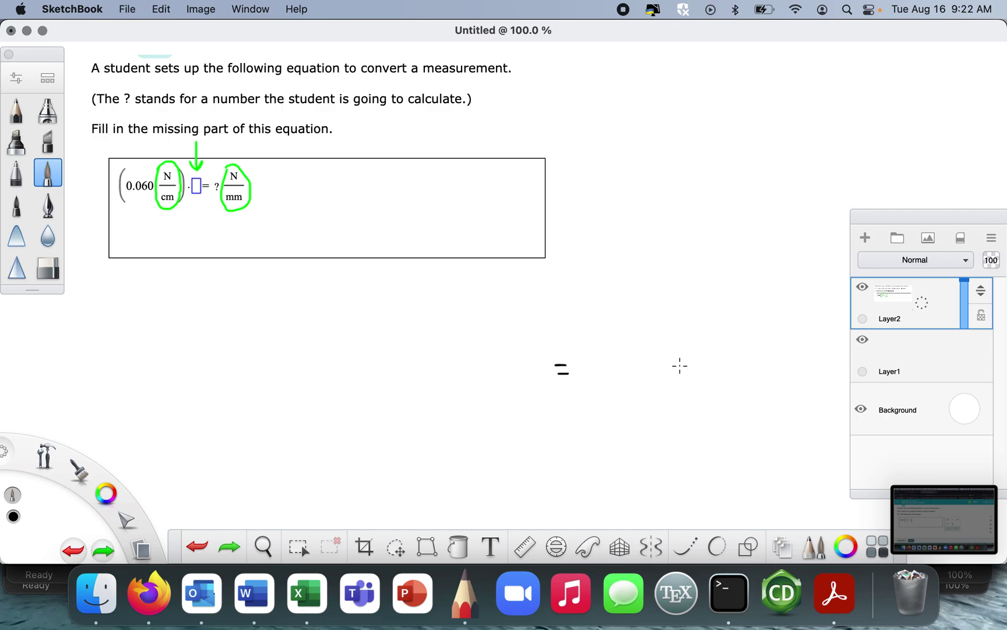
pyautogui.moveTo(102, 492); pyautogui.dragTo(91, 454)
pyautogui.moveTo(639, 367)
pyautogui.mouseDown()
pyautogui.moveTo(649, 337)
pyautogui.moveTo(658, 367)
pyautogui.moveTo(645, 391)
pyautogui.moveTo(661, 390)
pyautogui.mouseUp()
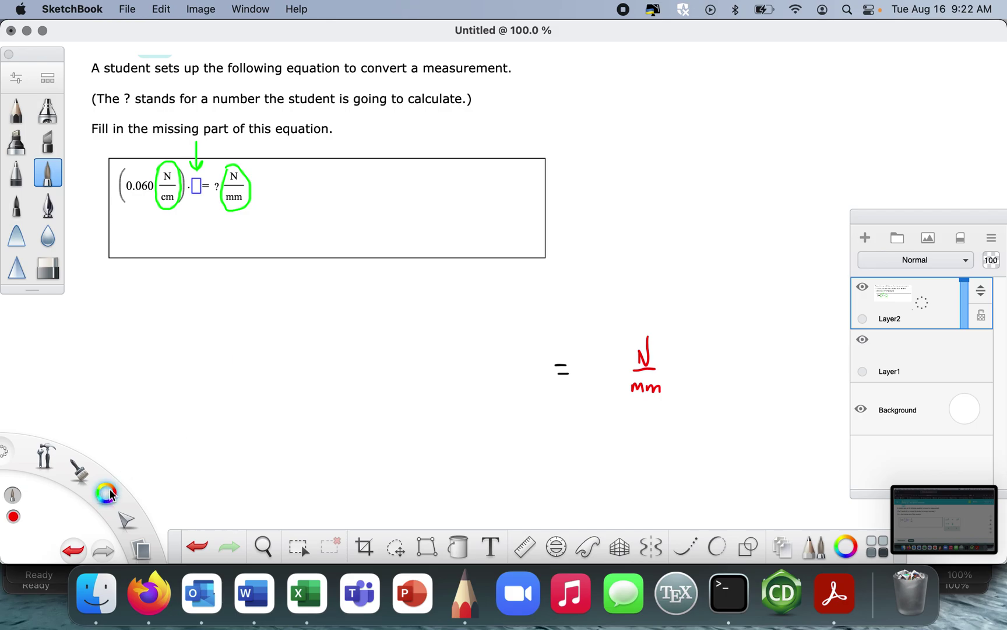
pyautogui.moveTo(110, 493); pyautogui.dragTo(105, 446)
pyautogui.moveTo(534, 366); pyautogui.dragTo(210, 365)
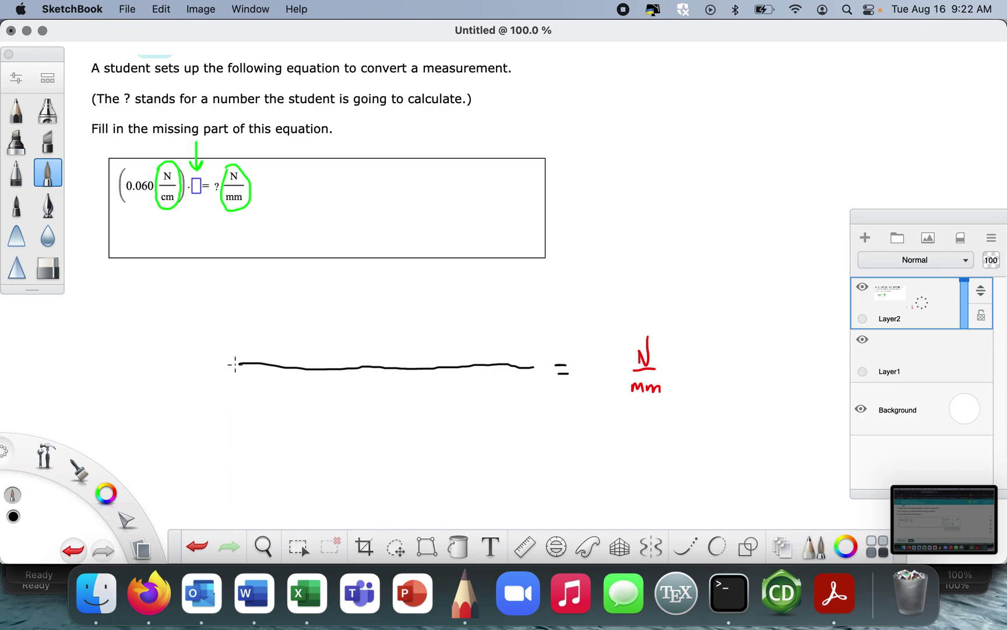
# - Split the bar with three vertical dividers and write red N over cm in the first cell
pyautogui.moveTo(466, 333); pyautogui.dragTo(469, 390)
pyautogui.moveTo(374, 335); pyautogui.dragTo(376, 387)
pyautogui.moveTo(271, 341); pyautogui.dragTo(273, 394)
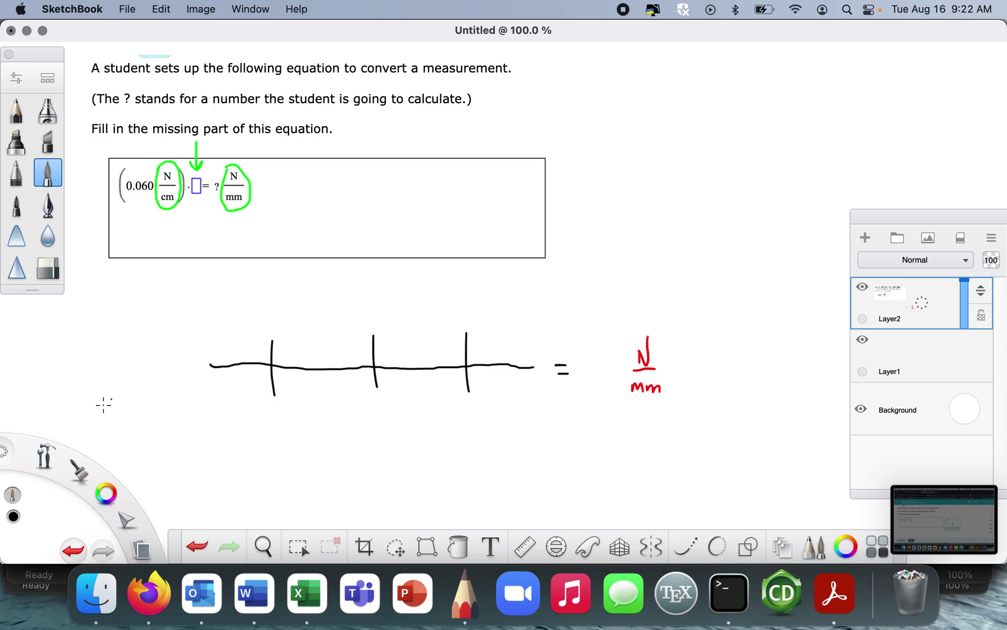
pyautogui.moveTo(107, 493); pyautogui.dragTo(74, 458)
pyautogui.moveTo(236, 347); pyautogui.dragTo(247, 341)
pyautogui.moveTo(236, 380)
pyautogui.mouseDown()
pyautogui.moveTo(234, 388)
pyautogui.moveTo(258, 388)
pyautogui.mouseUp()
# - Circle both red N's in green
pyautogui.moveTo(104, 490); pyautogui.dragTo(59, 492)
pyautogui.moveTo(229, 327); pyautogui.dragTo(245, 324)
pyautogui.moveTo(634, 326); pyautogui.dragTo(630, 328)
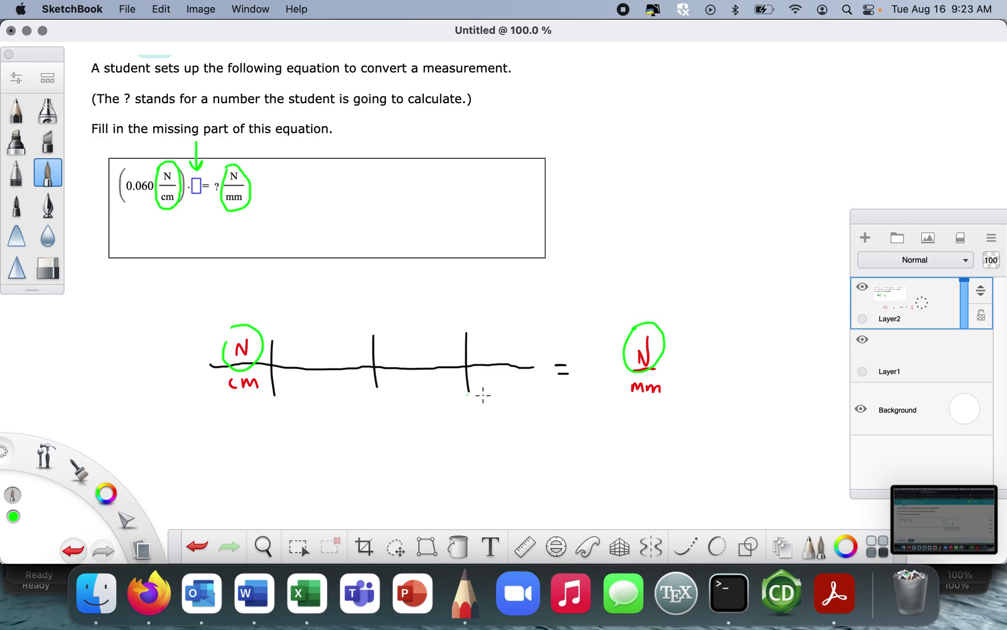
# - Write red cm over m in the second fence cell, then go back to ALEKS in Firefox
pyautogui.click(508, 410)
pyautogui.moveTo(103, 492); pyautogui.dragTo(73, 459)
pyautogui.moveTo(321, 349); pyautogui.dragTo(341, 357)
pyautogui.moveTo(322, 389); pyautogui.dragTo(341, 389)
pyautogui.click(166, 603)
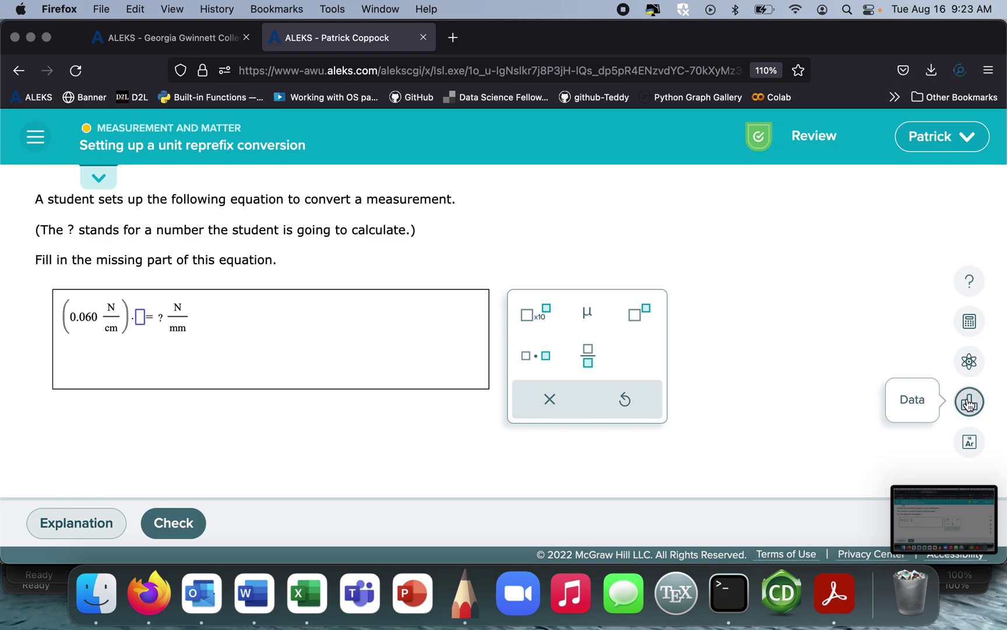
pyautogui.click(969, 402)
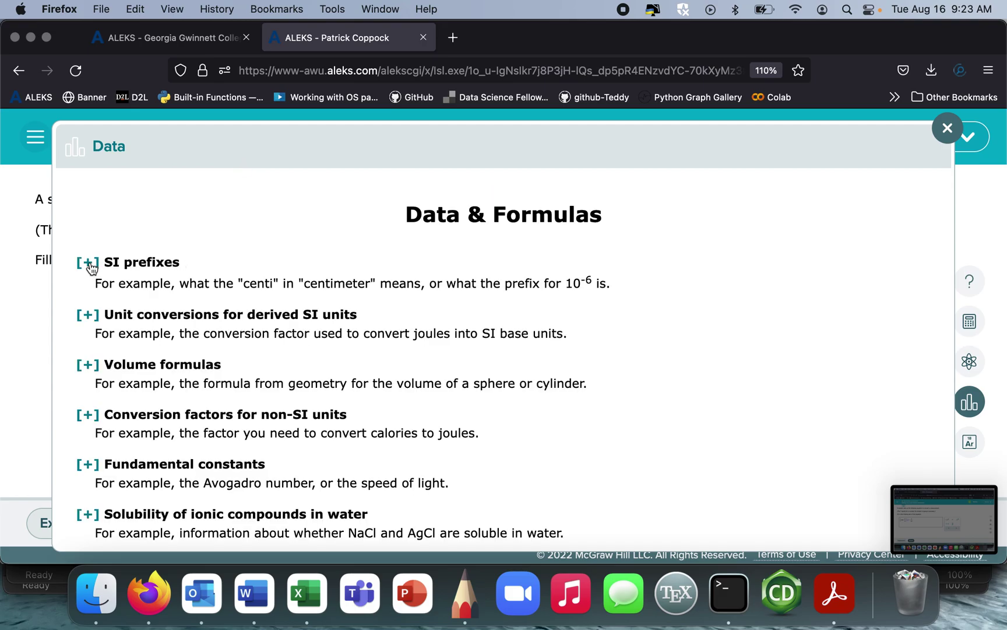
pyautogui.click(88, 263)
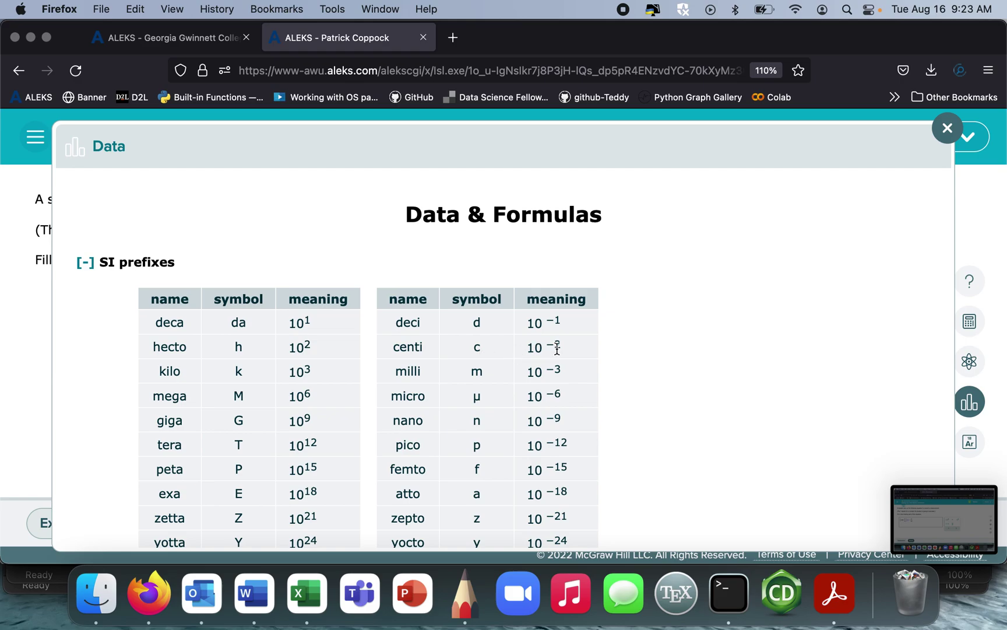
pyautogui.click(948, 128)
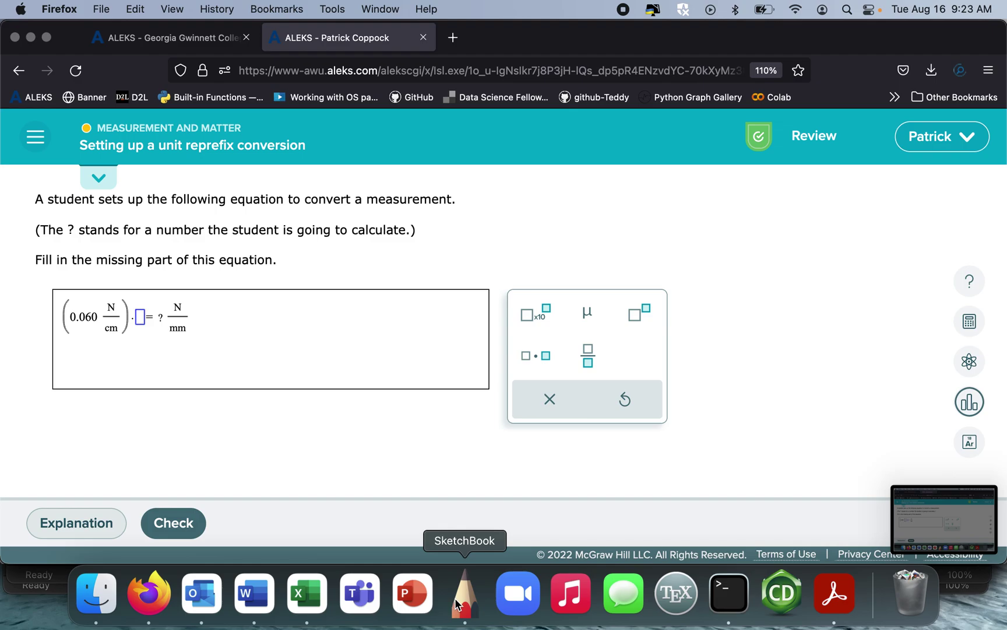
pyautogui.click(472, 592)
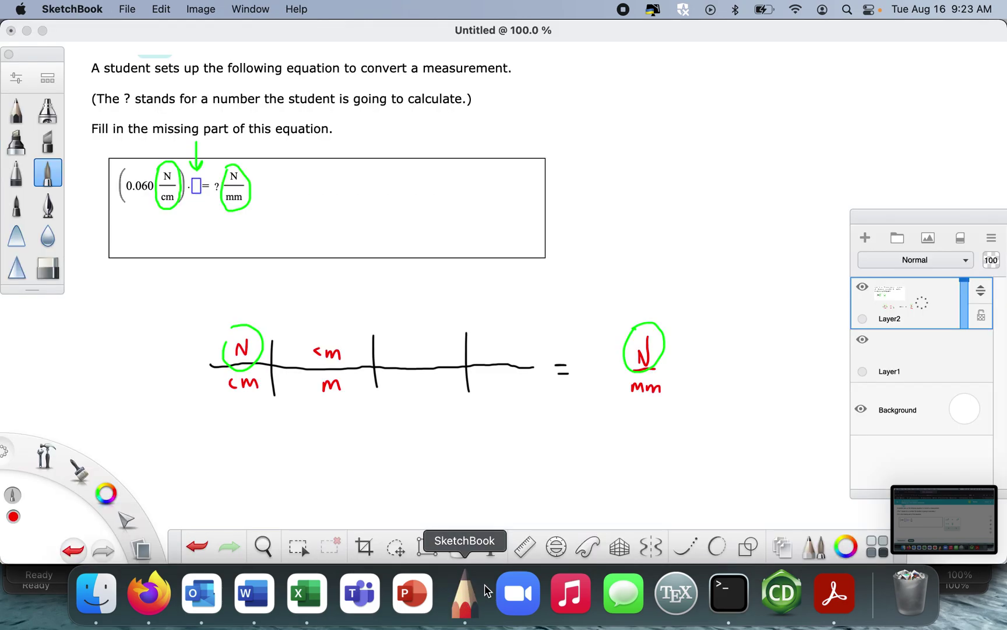
# - Make the second cell read 1 cm over 10⁻² m, removing a stray stroke
pyautogui.click(130, 427)
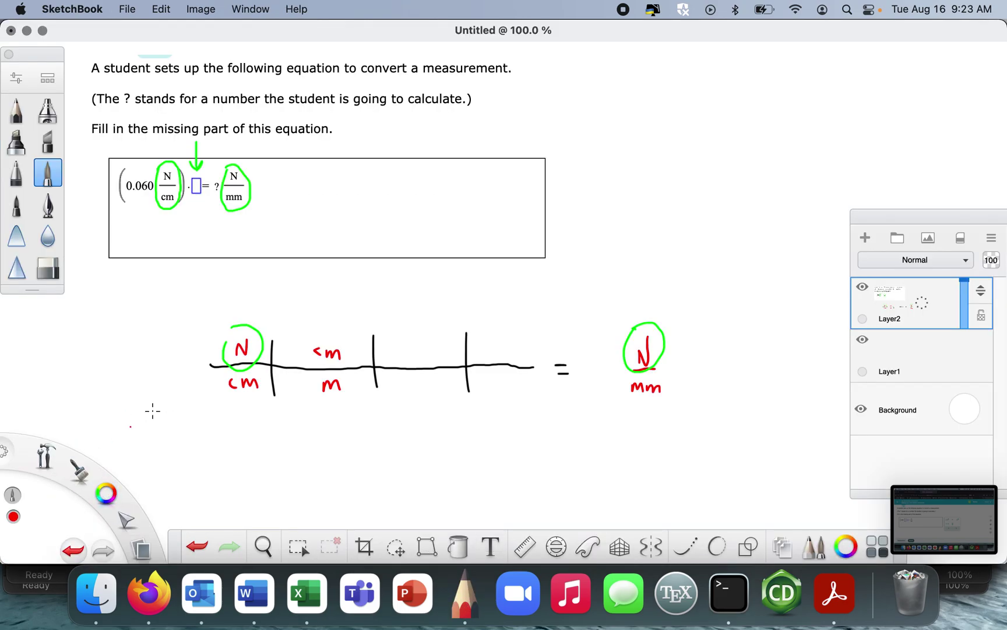
pyautogui.press('cmd+z')
pyautogui.moveTo(299, 379)
pyautogui.mouseDown()
pyautogui.moveTo(300, 392)
pyautogui.moveTo(321, 375)
pyautogui.mouseUp()
pyautogui.moveTo(300, 340); pyautogui.dragTo(301, 358)
# - Cross out in green the cm under N and the cm in 1 cm
pyautogui.click(104, 494)
pyautogui.click(61, 490)
pyautogui.moveTo(257, 376); pyautogui.dragTo(231, 402)
pyautogui.moveTo(337, 339); pyautogui.dragTo(319, 361)
pyautogui.moveTo(422, 352); pyautogui.dragTo(430, 353)
pyautogui.press('super+z')
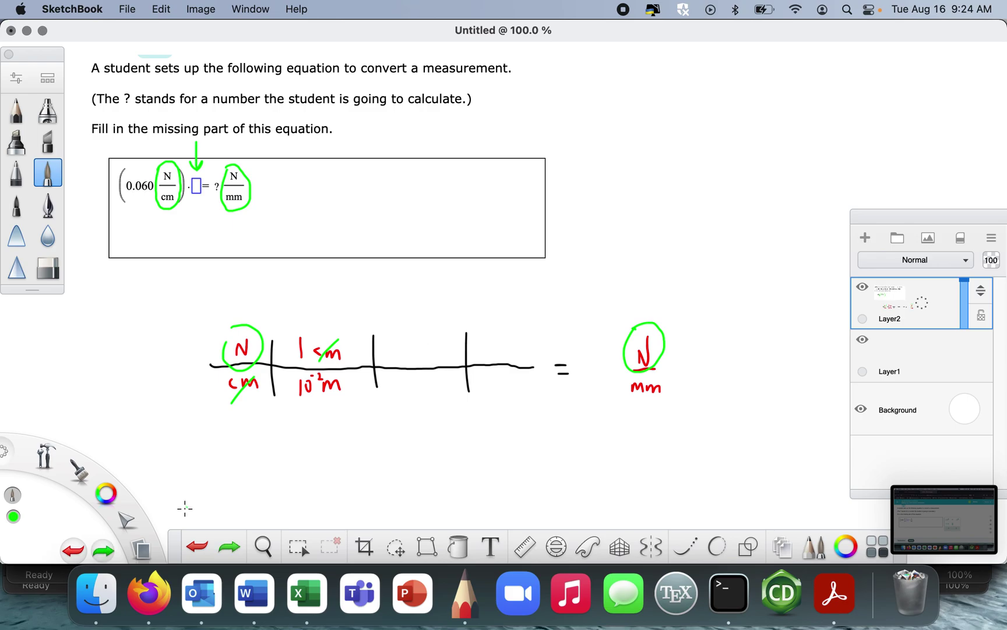
# - Write red m over mm in the third cell
pyautogui.moveTo(106, 493); pyautogui.dragTo(72, 455)
pyautogui.moveTo(418, 353); pyautogui.dragTo(436, 354)
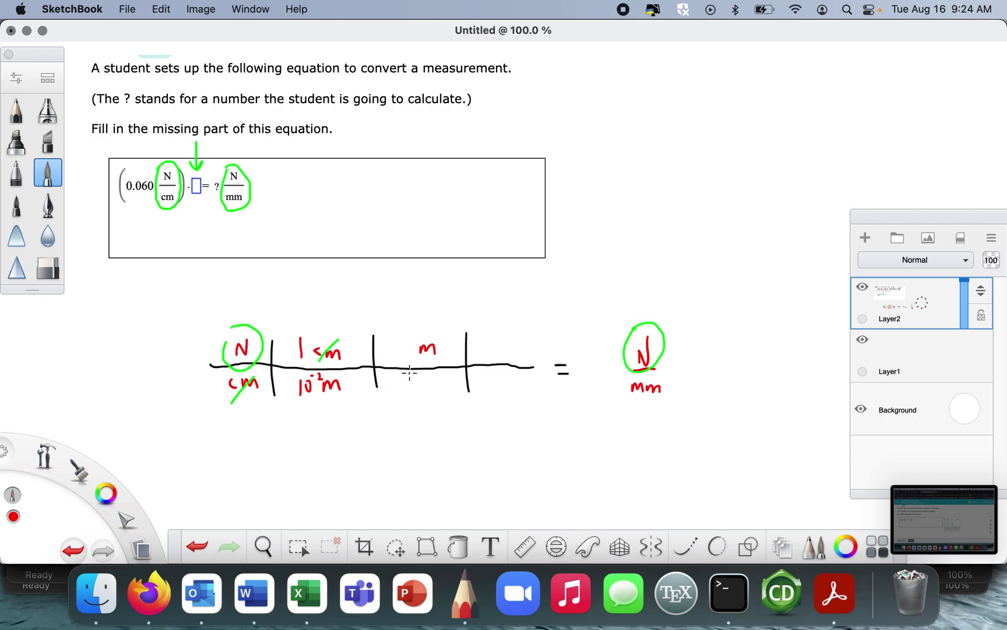
pyautogui.moveTo(411, 391); pyautogui.dragTo(444, 390)
pyautogui.moveTo(106, 493); pyautogui.dragTo(71, 456)
# - Circle both mm units and cross out both cancelled m's in green
pyautogui.moveTo(104, 493); pyautogui.dragTo(64, 490)
pyautogui.moveTo(418, 379); pyautogui.dragTo(411, 380)
pyautogui.click(581, 394)
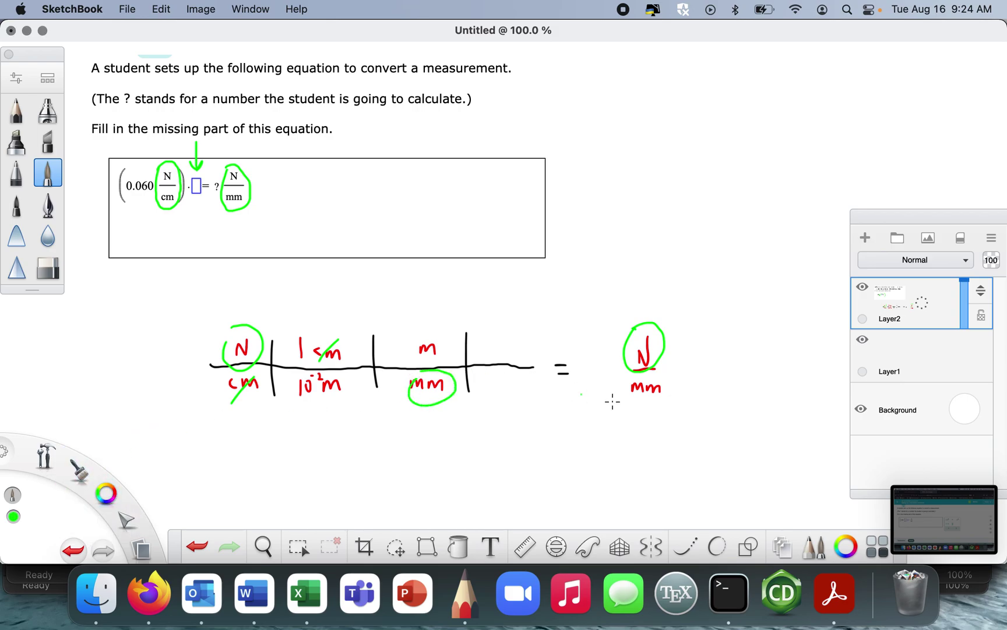
pyautogui.moveTo(634, 375); pyautogui.dragTo(636, 376)
pyautogui.moveTo(416, 357); pyautogui.dragTo(437, 341)
pyautogui.moveTo(324, 392); pyautogui.dragTo(345, 369)
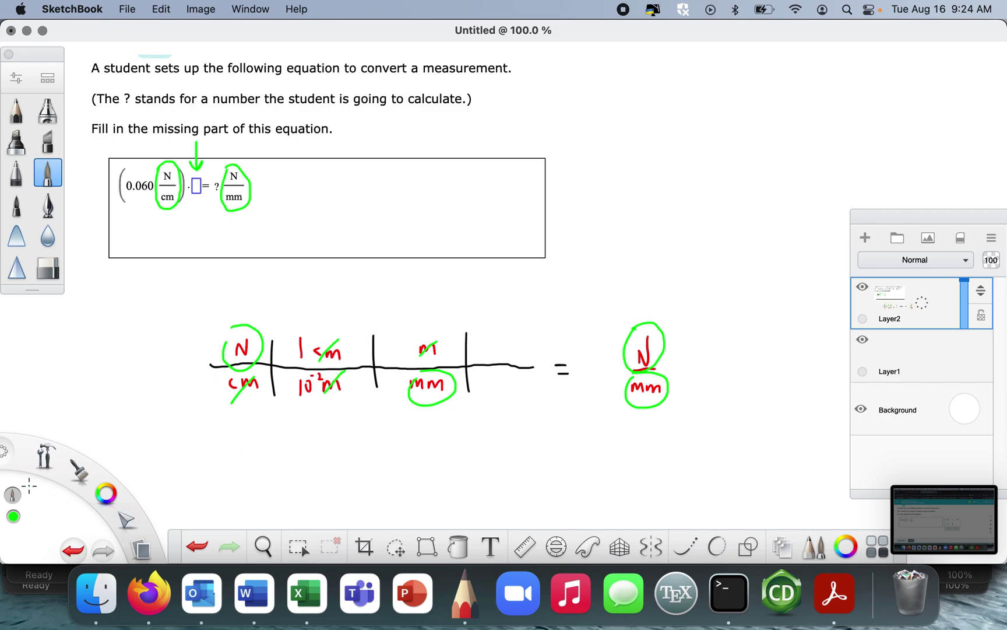
pyautogui.press('super+Tab')
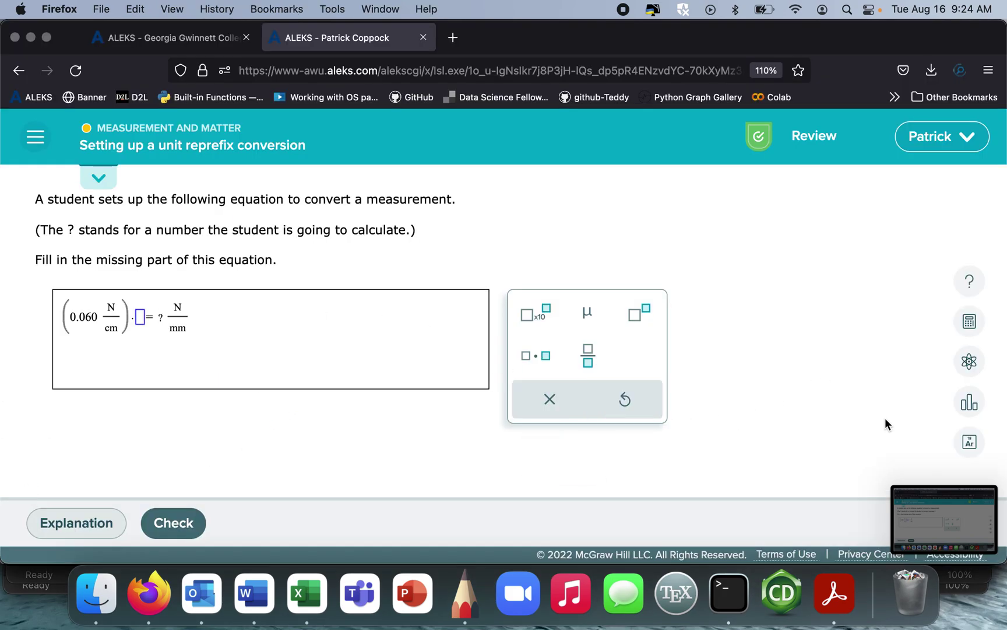
pyautogui.click(970, 402)
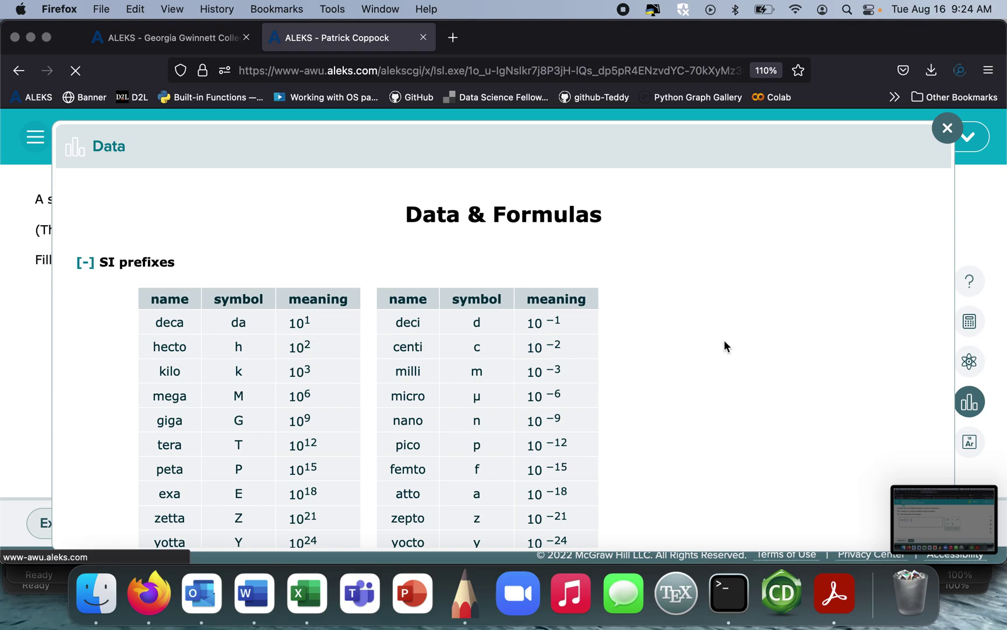
pyautogui.click(948, 129)
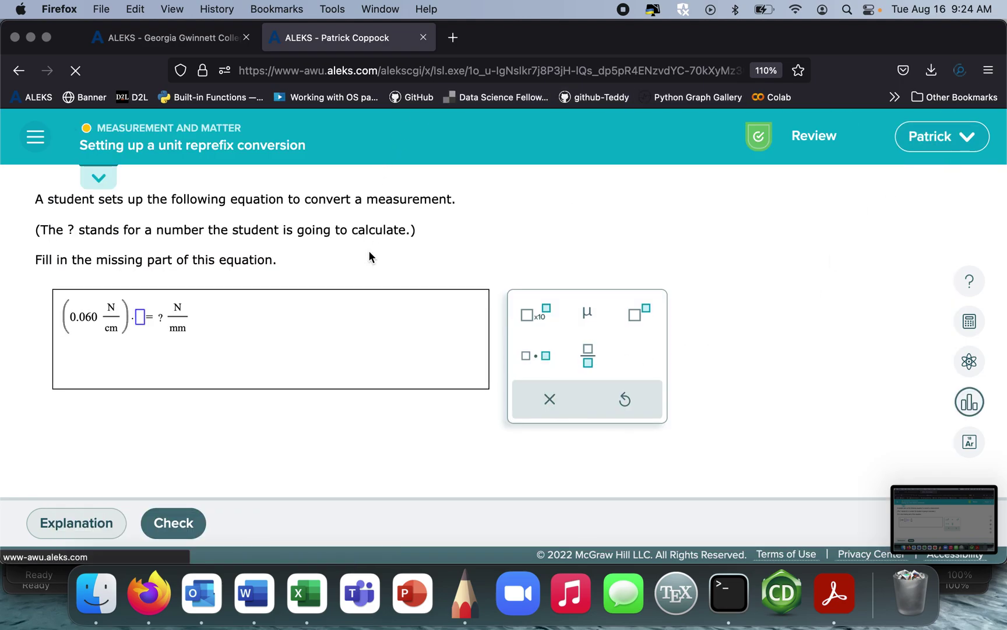
pyautogui.press('super+Tab')
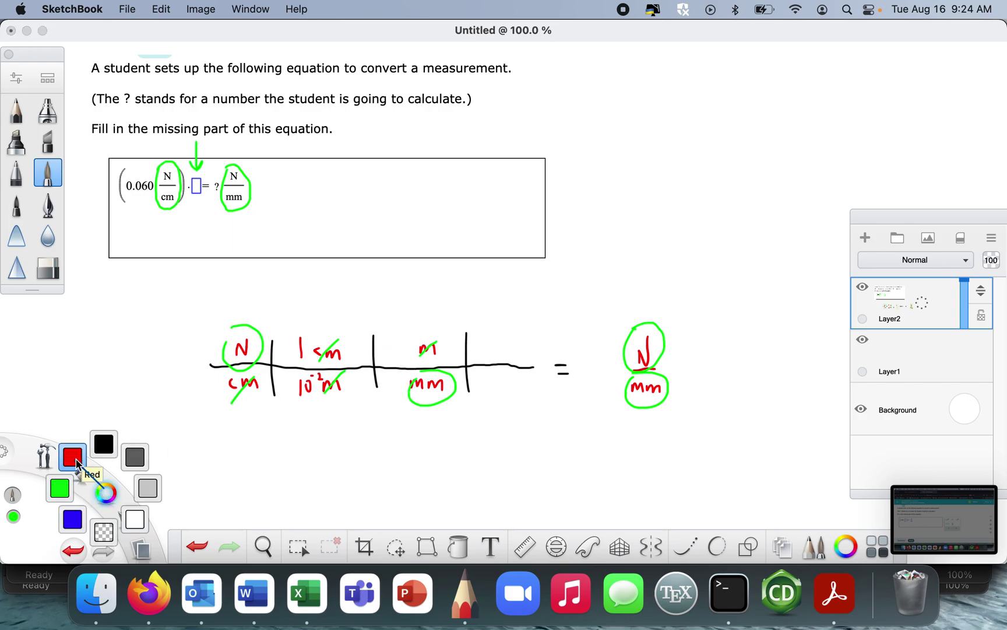
# - Add red 10⁻³ before m in the third cell and an X after the last bar
pyautogui.moveTo(77, 483); pyautogui.dragTo(72, 457)
pyautogui.moveTo(396, 340)
pyautogui.mouseDown()
pyautogui.moveTo(396, 355)
pyautogui.moveTo(418, 336)
pyautogui.mouseUp()
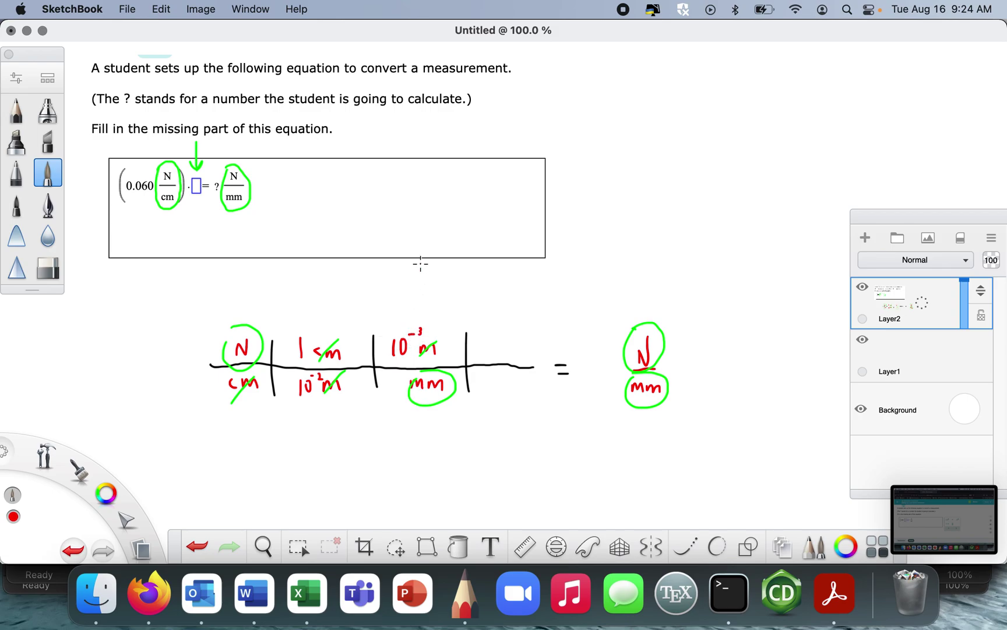
pyautogui.moveTo(512, 341)
pyautogui.mouseDown()
pyautogui.moveTo(487, 391)
pyautogui.moveTo(515, 386)
pyautogui.mouseUp()
# - Bracket the two conversion fractions and draw red arrows above both circled N's
pyautogui.moveTo(286, 307); pyautogui.dragTo(280, 406)
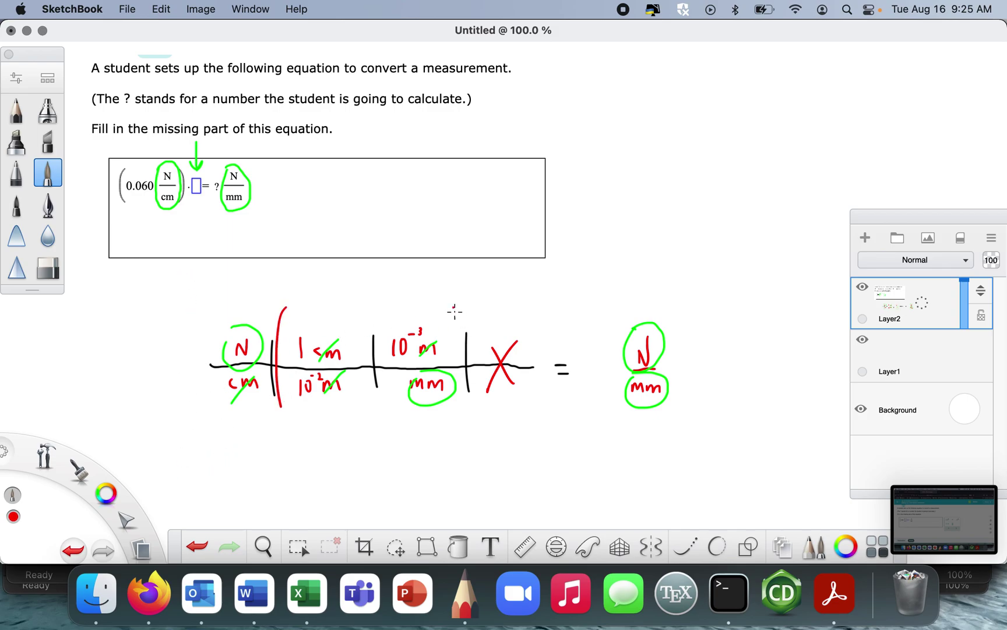
pyautogui.moveTo(455, 306); pyautogui.dragTo(460, 398)
pyautogui.moveTo(240, 273)
pyautogui.mouseDown()
pyautogui.moveTo(240, 309)
pyautogui.moveTo(246, 298)
pyautogui.mouseUp()
pyautogui.moveTo(640, 263)
pyautogui.mouseDown()
pyautogui.moveTo(640, 304)
pyautogui.moveTo(647, 291)
pyautogui.mouseUp()
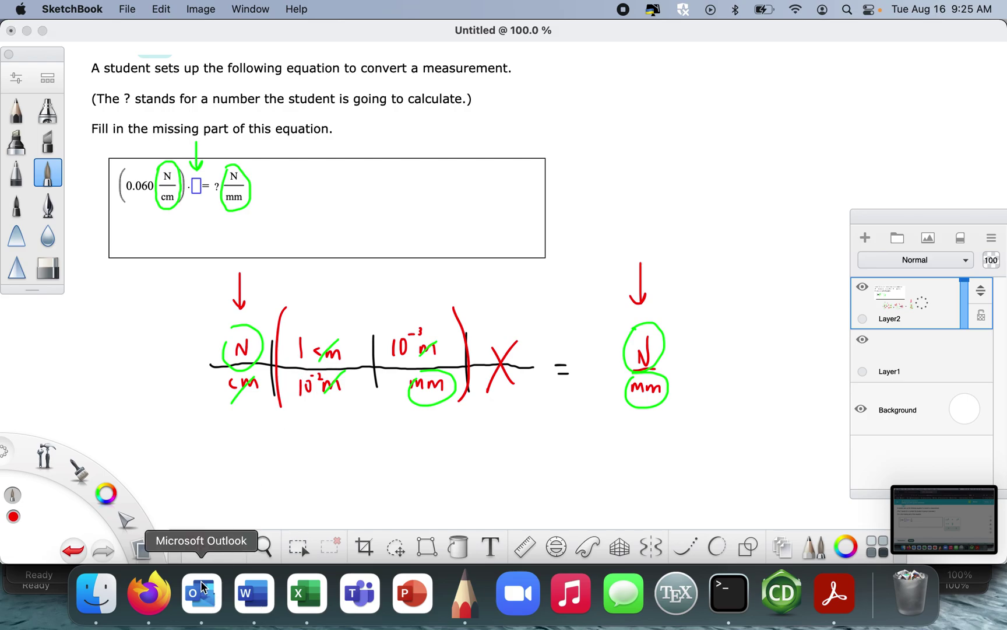
# - Insert a fraction template into the ALEKS answer parentheses, glancing at the handwritten notes
pyautogui.click(149, 591)
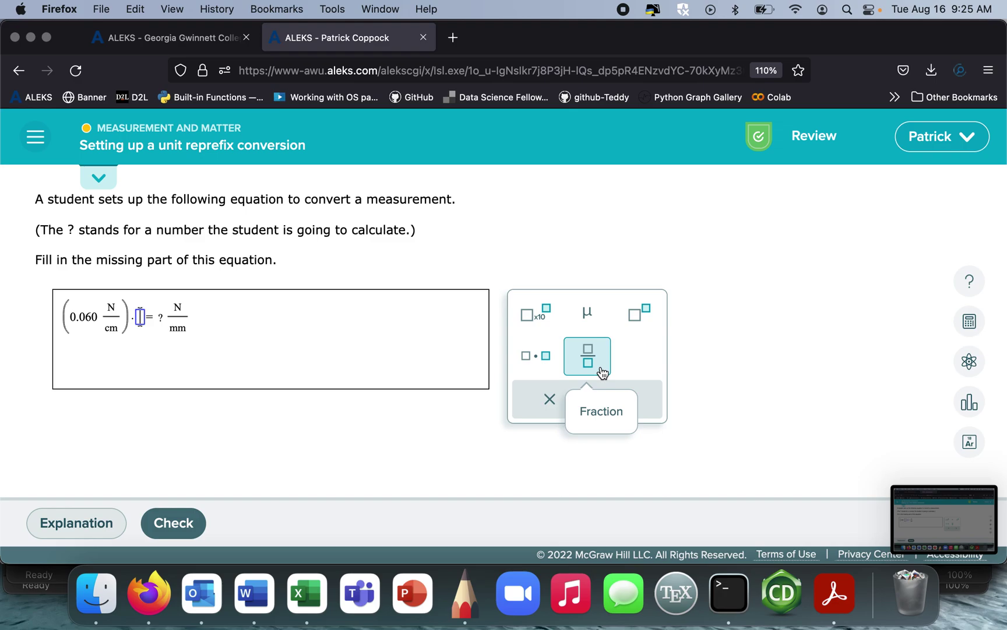
pyautogui.write('()()')
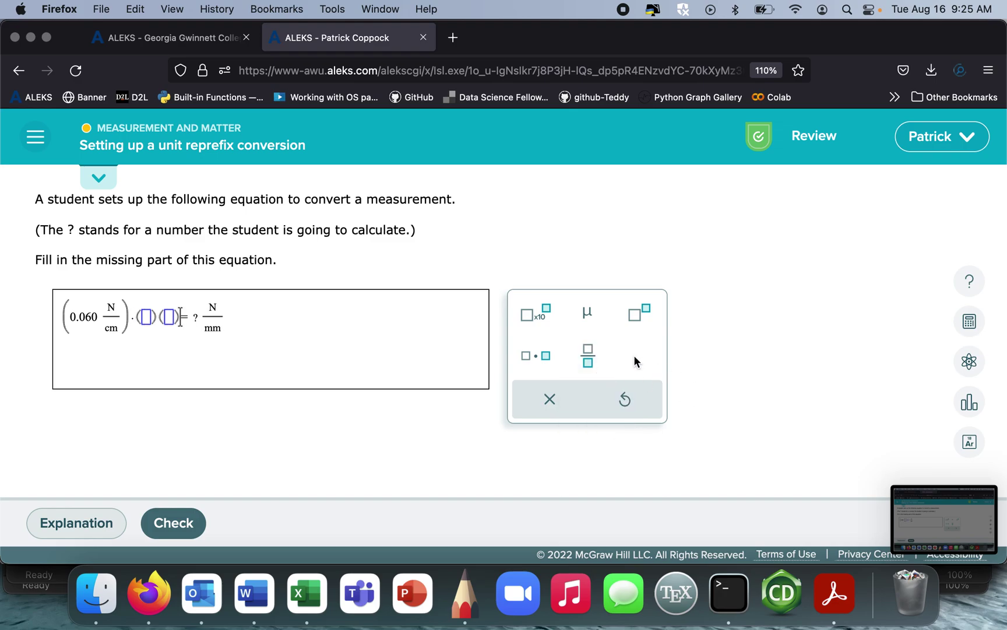
pyautogui.click(146, 317)
pyautogui.click(587, 355)
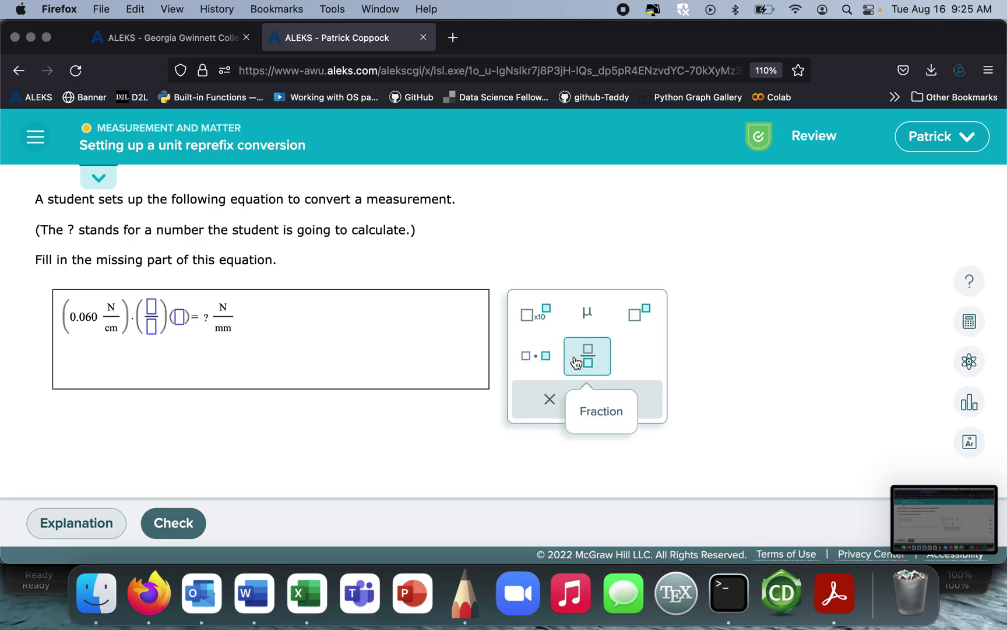
pyautogui.write('/')
pyautogui.press('super+Tab')
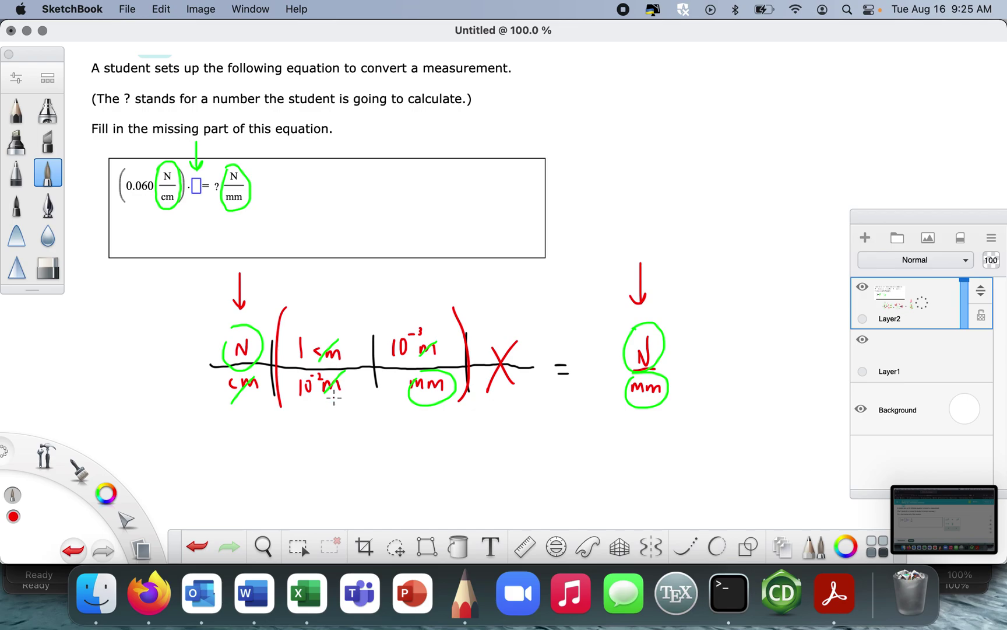
pyautogui.press('super+Tab')
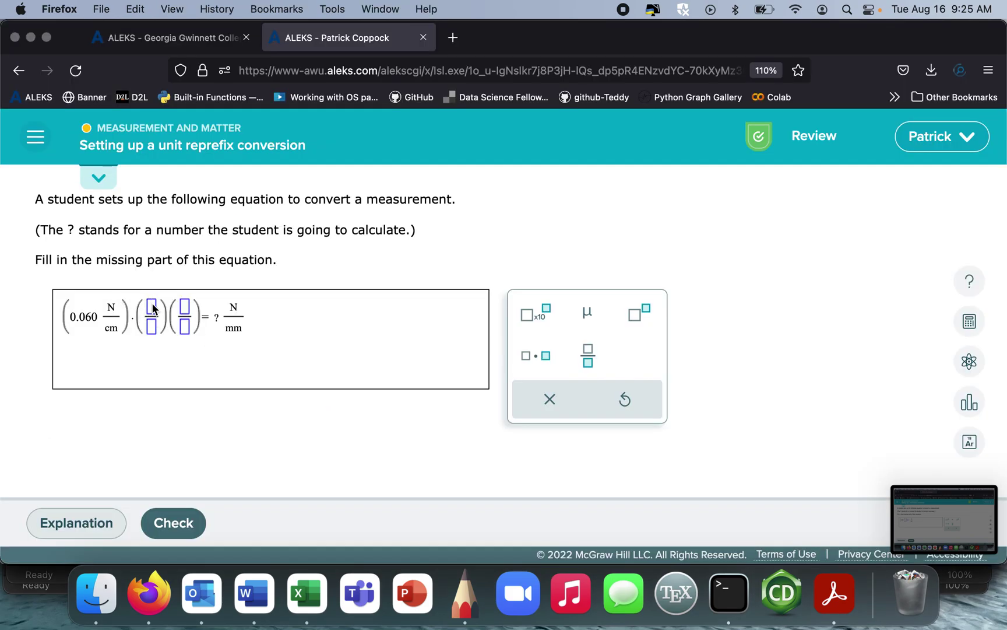
pyautogui.write('cm/')
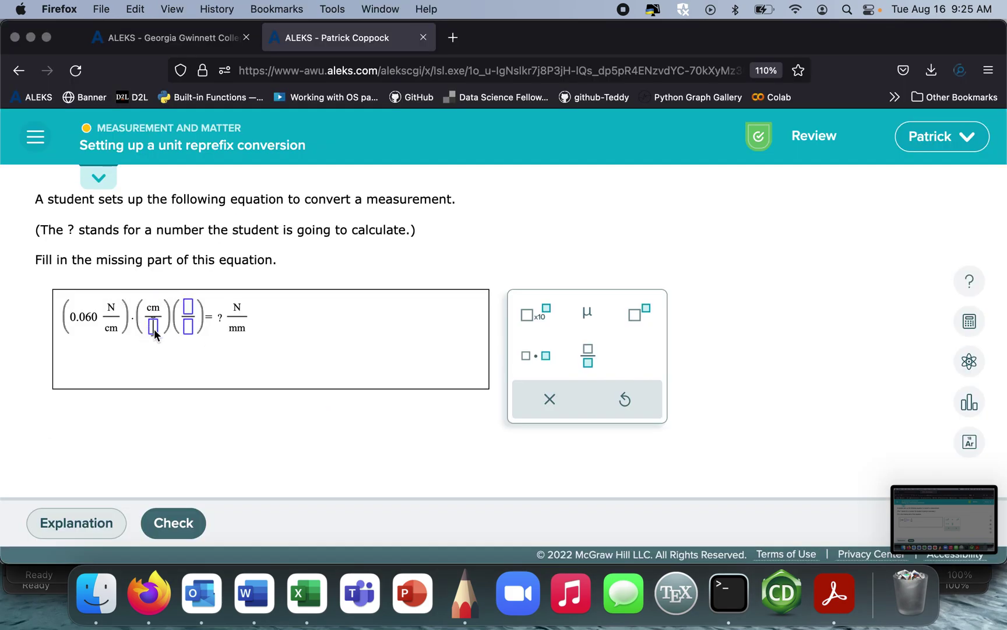
pyautogui.write('10')
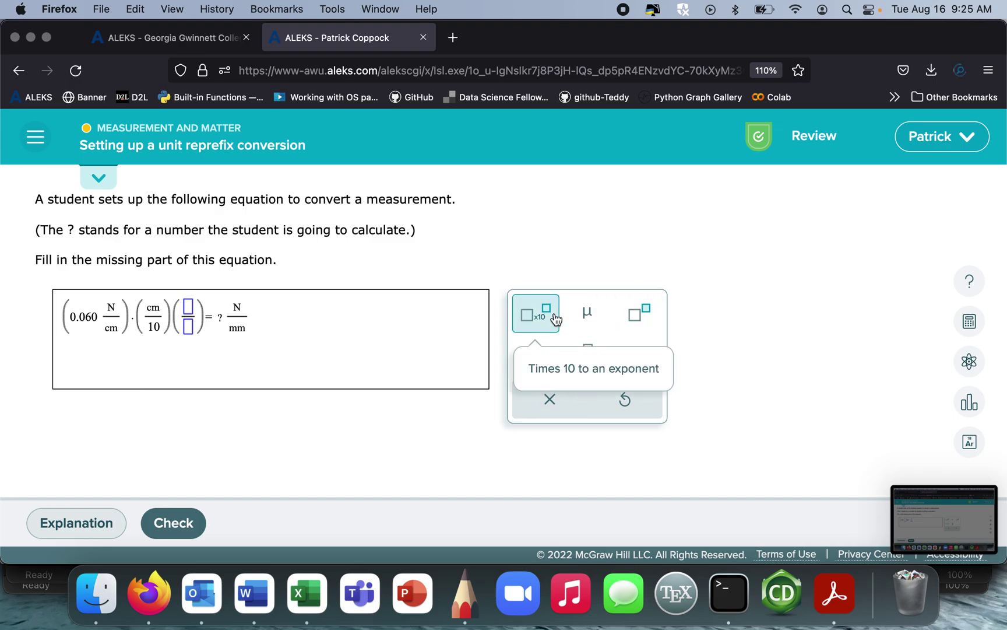
# - Complete the first fraction as cm over 10⁻² m
pyautogui.click(640, 314)
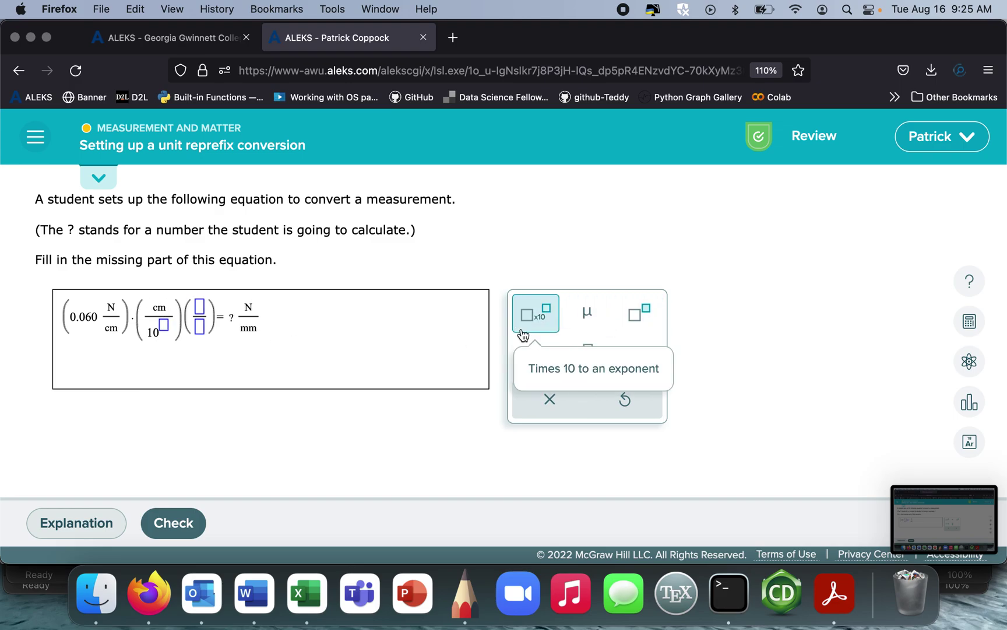
pyautogui.write('-2')
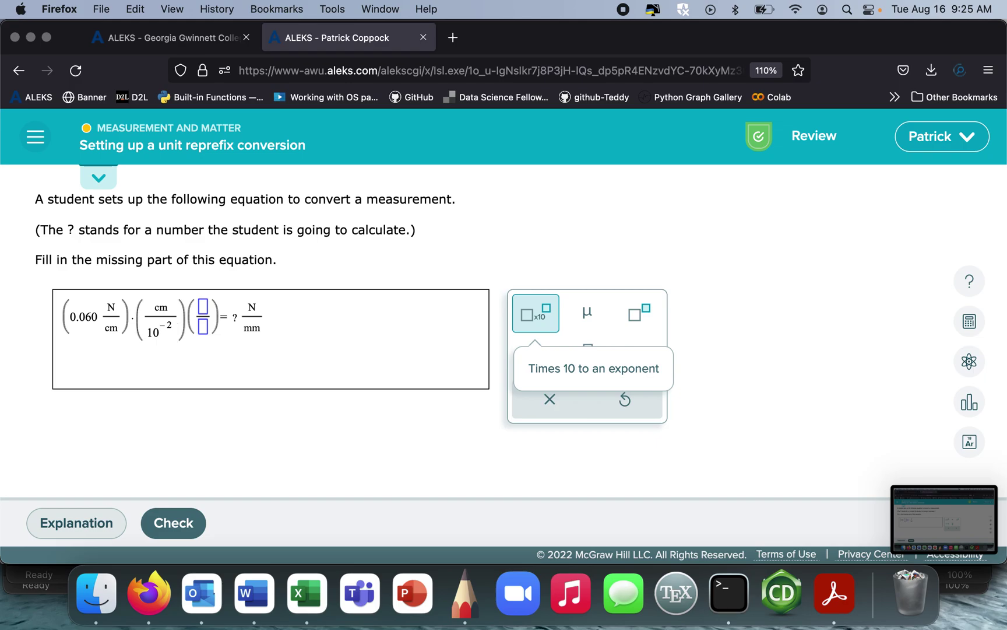
pyautogui.press('Right')
pyautogui.write('m')
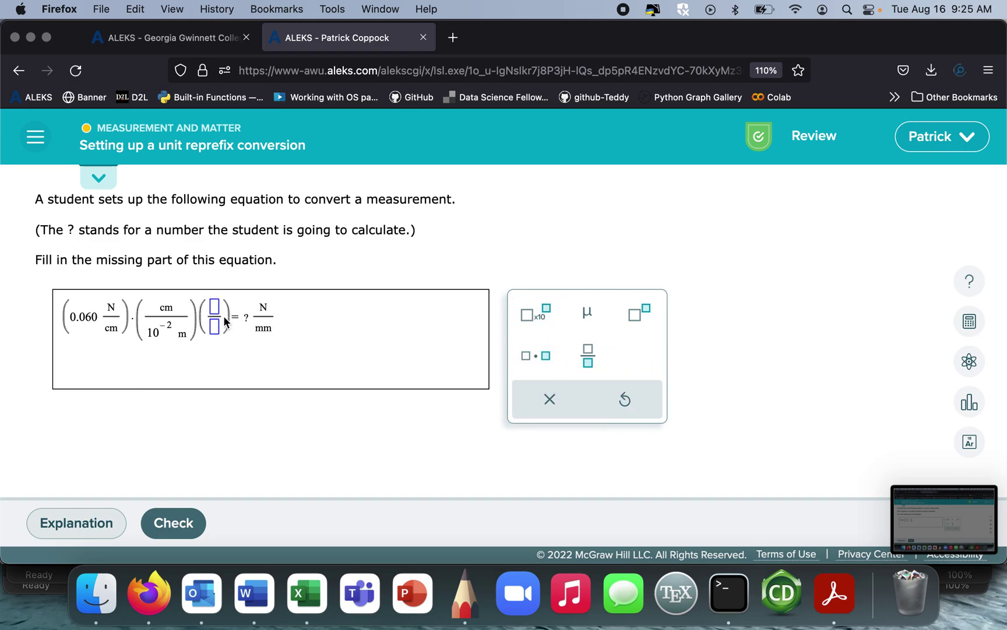
# - Enter 10⁻³ m as the second numerator, fixing a stray m, then check the notes
pyautogui.click(214, 306)
pyautogui.write('m')
pyautogui.press('BackSpace')
pyautogui.press('BackSpace')
pyautogui.write('10')
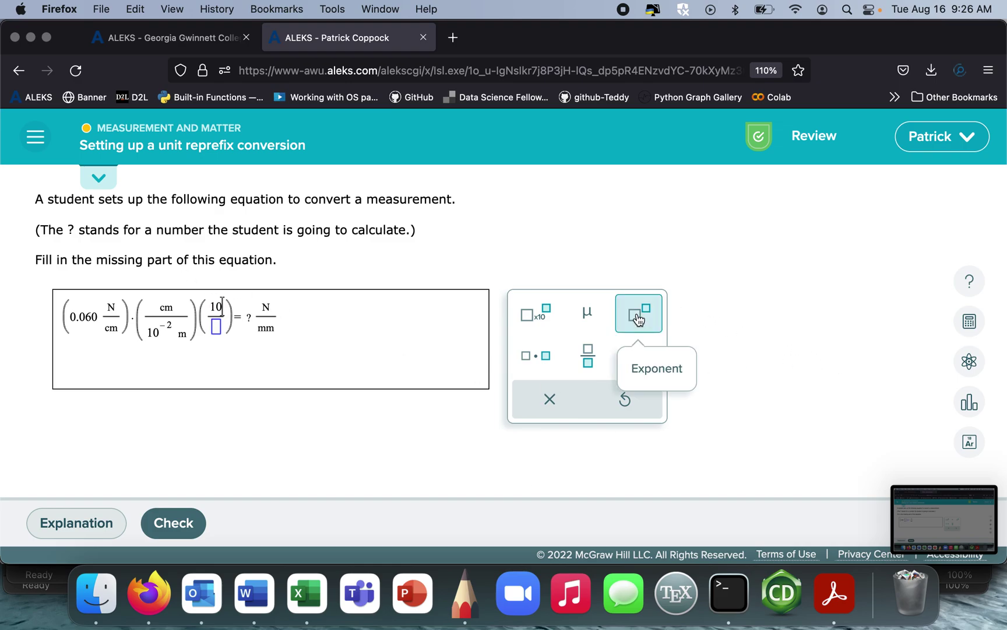
pyautogui.click(639, 316)
pyautogui.write('-3')
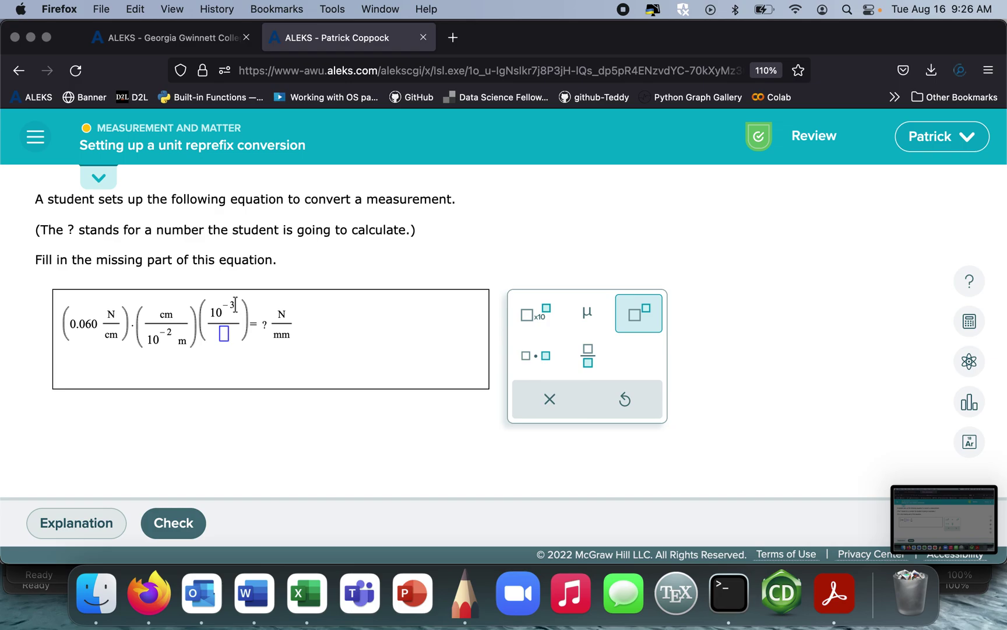
pyautogui.press('Right')
pyautogui.write('m')
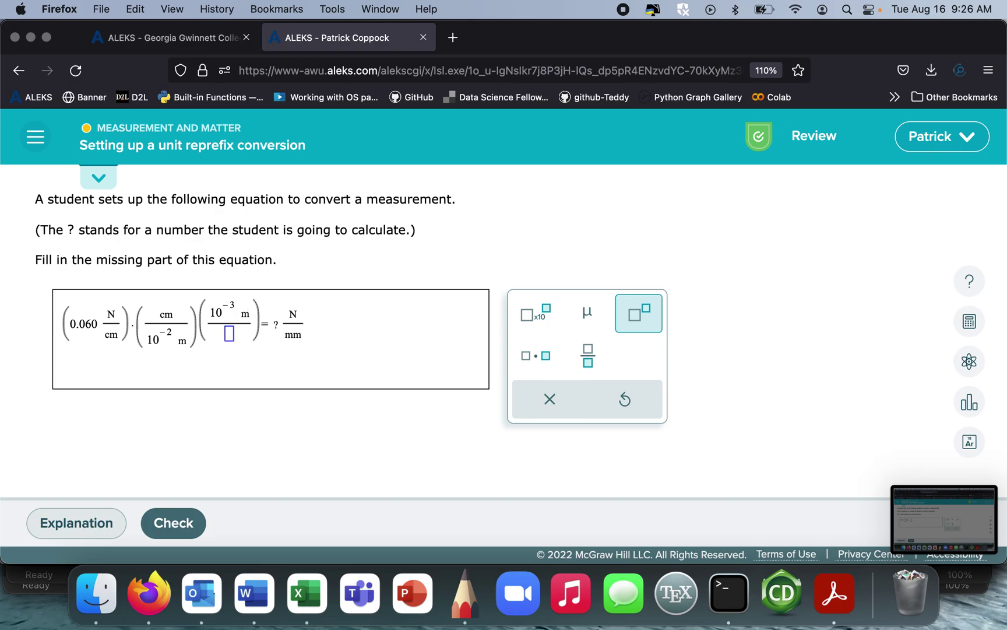
pyautogui.click(229, 334)
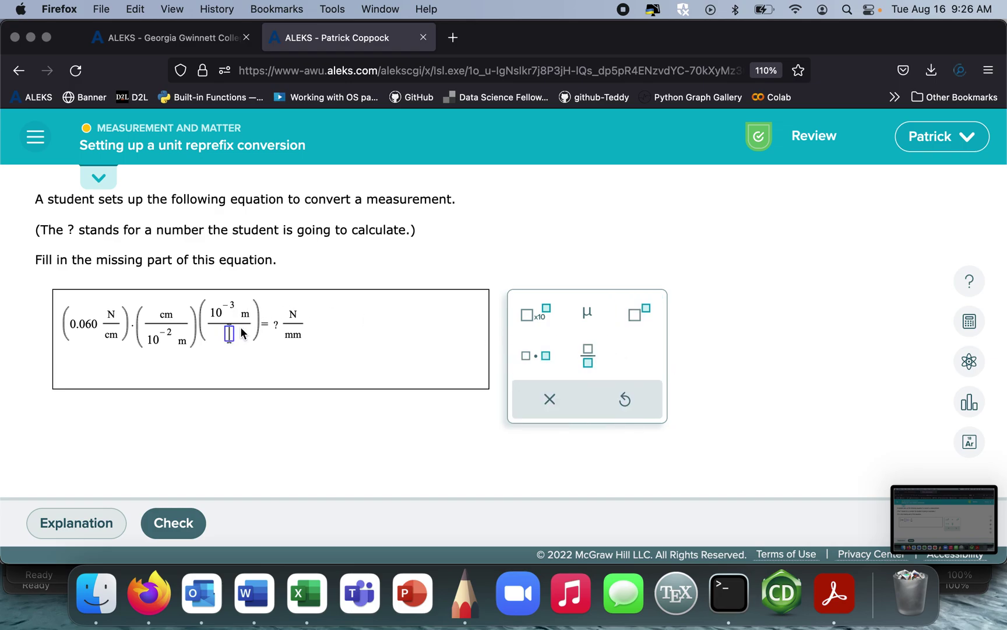
pyautogui.write('mm')
pyautogui.press('super+Tab')
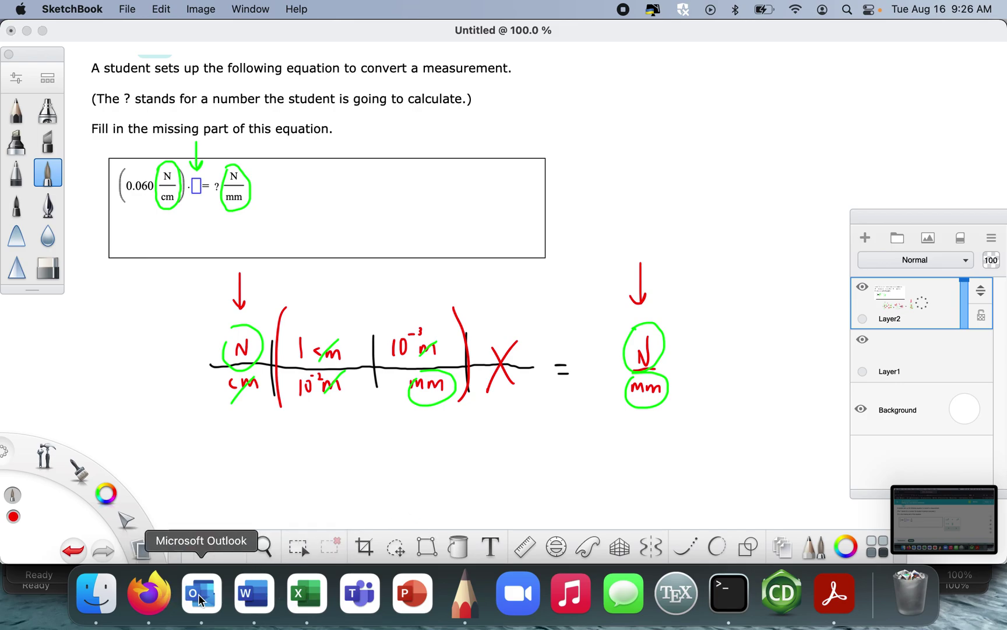
# - Submit the finished cm/10⁻² m and 10⁻³ m/mm answer in ALEKS for checking
pyautogui.click(149, 597)
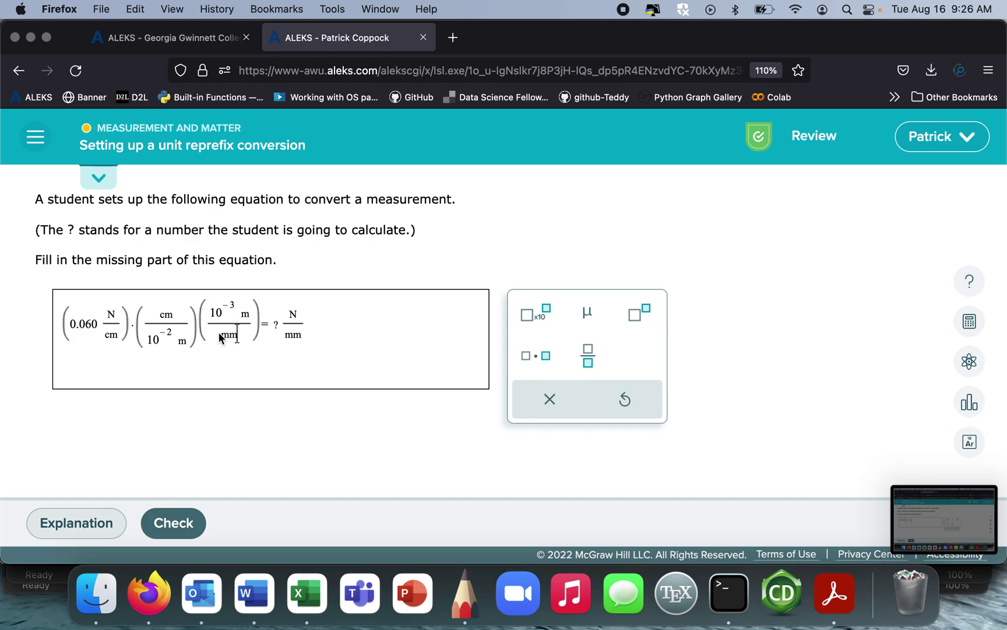
pyautogui.click(173, 523)
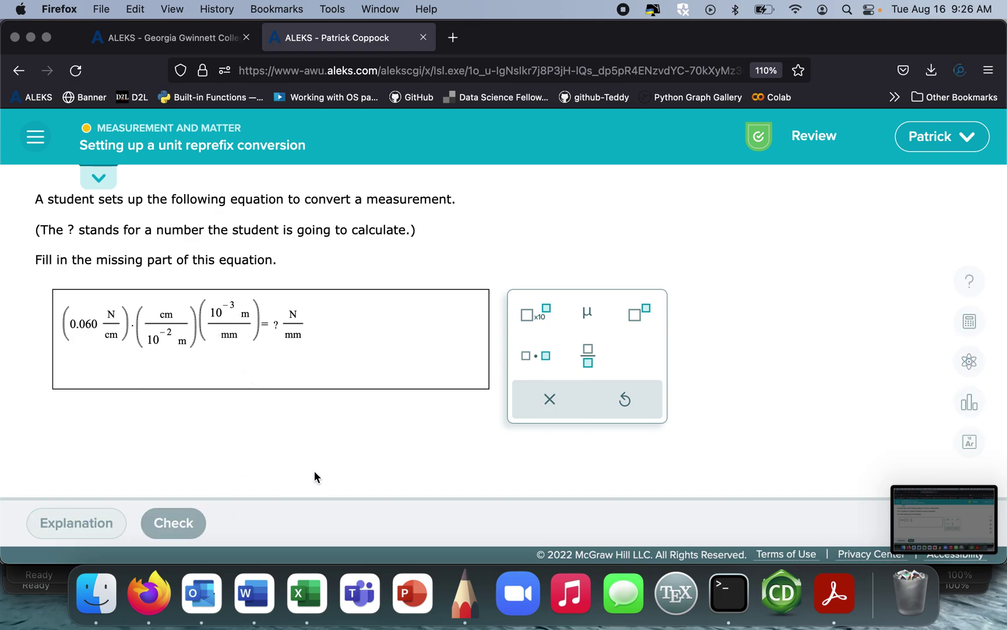